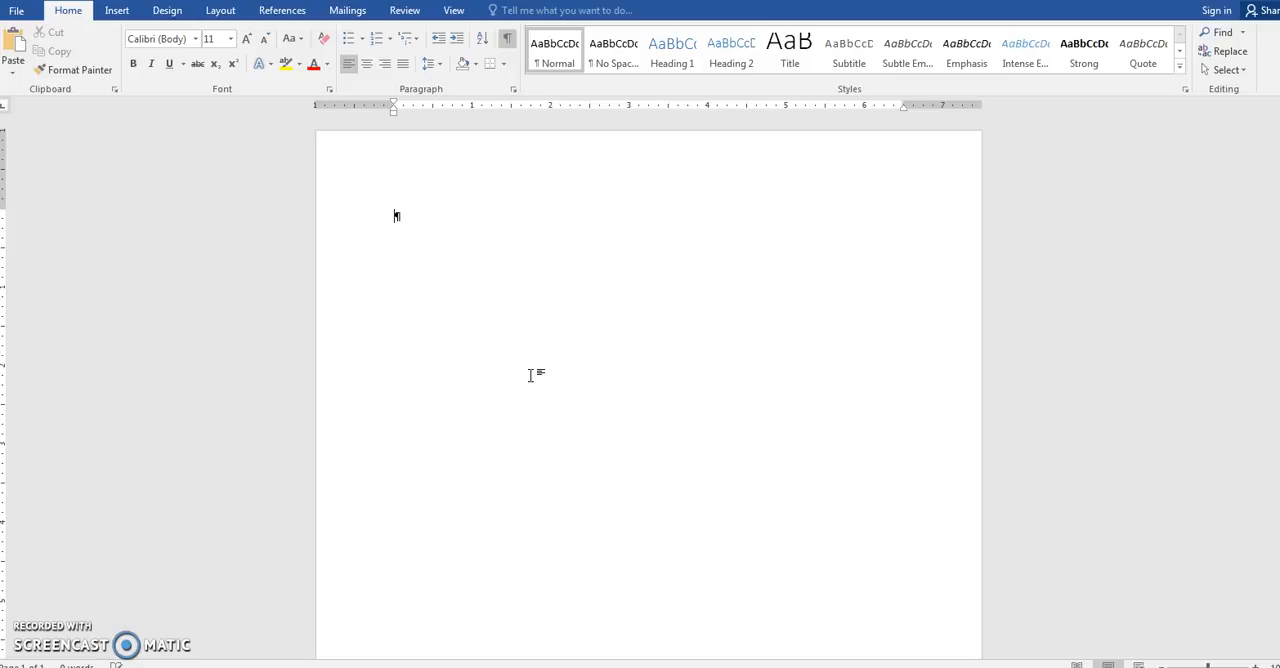
- Insert a table with 5 columns and 5 rows, specifying its dimensions in the table settings
{"action": "left_click", "coordinate": [117, 12]}
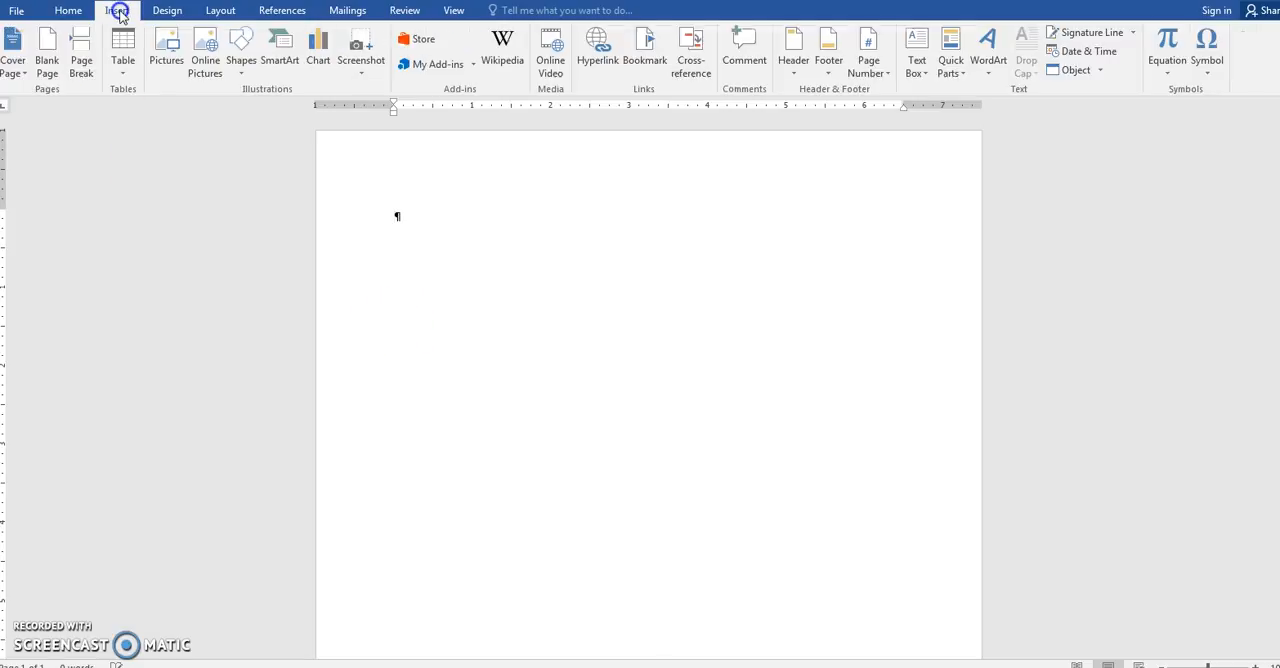
{"action": "left_click", "coordinate": [123, 77]}
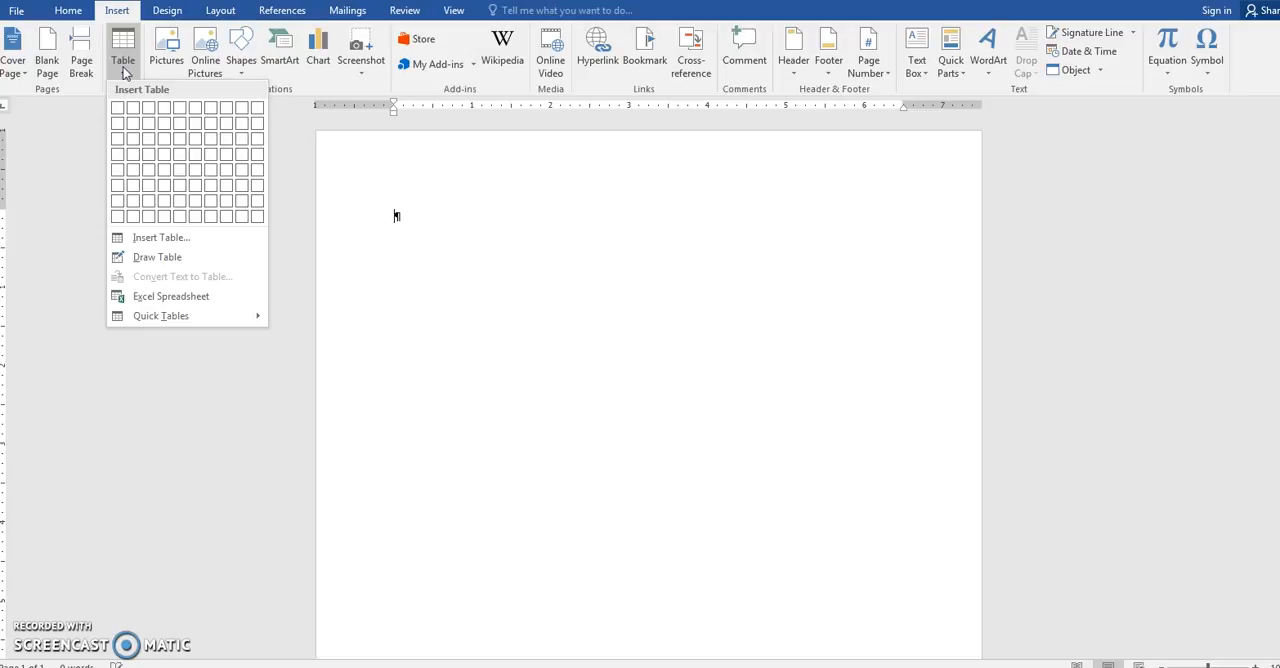
{"action": "left_click", "coordinate": [117, 110]}
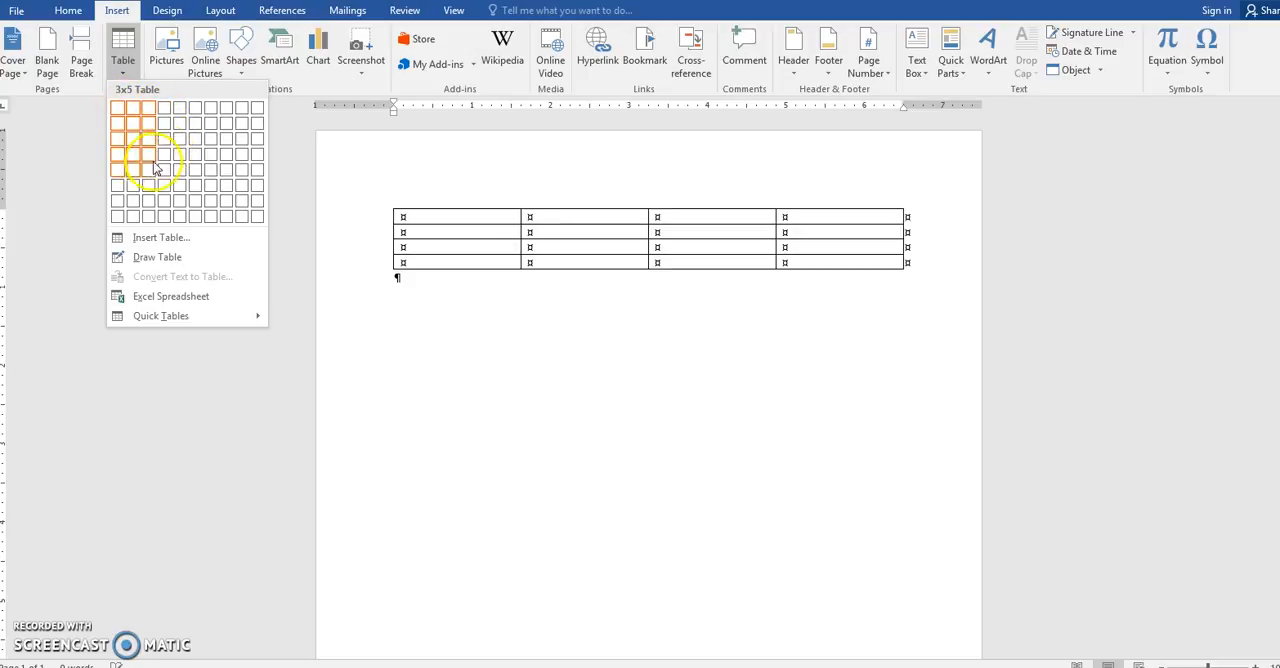
{"action": "left_click", "coordinate": [163, 241]}
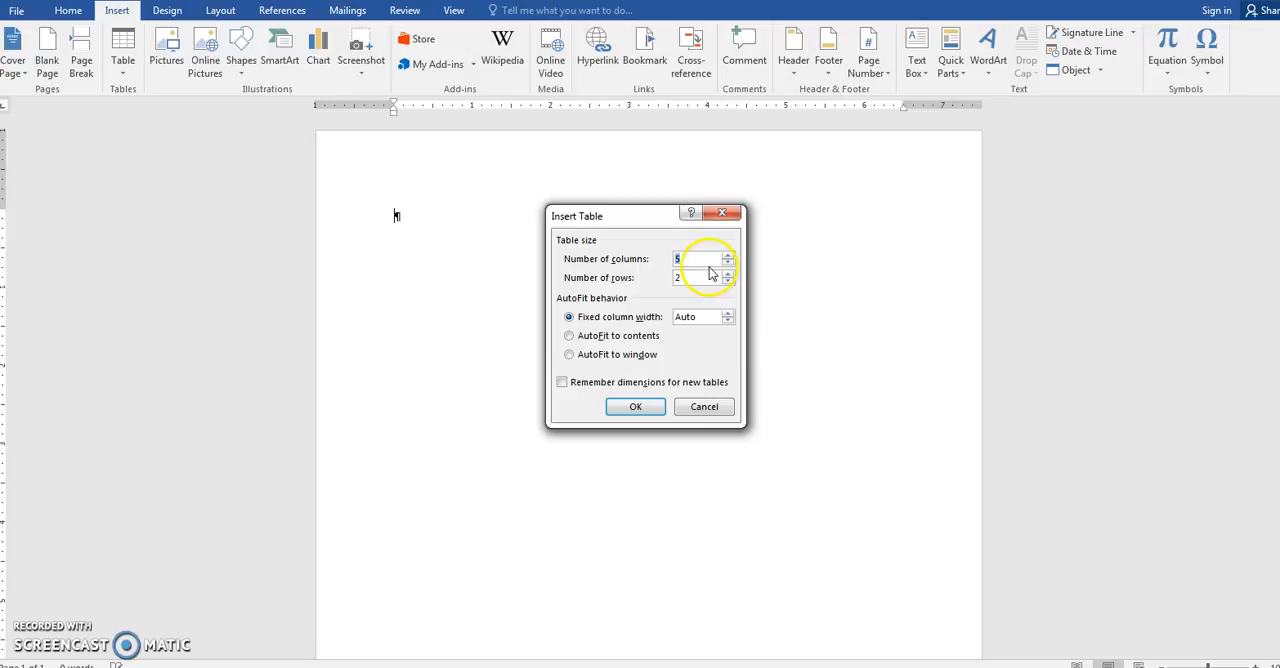
{"action": "key", "text": "Tab"}
{"action": "type", "text": "5"}
{"action": "left_click", "coordinate": [634, 405]}
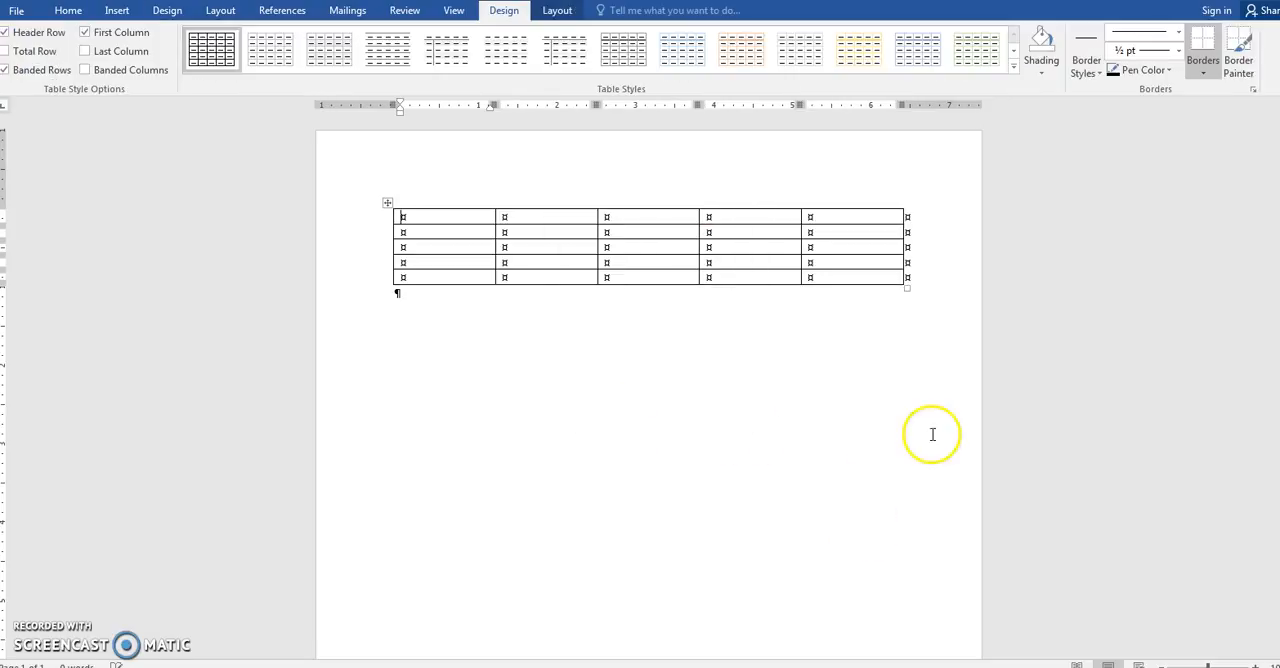
- Fill the first four header cells of the table with Name, Address, Phone and Email
{"action": "left_click", "coordinate": [210, 57]}
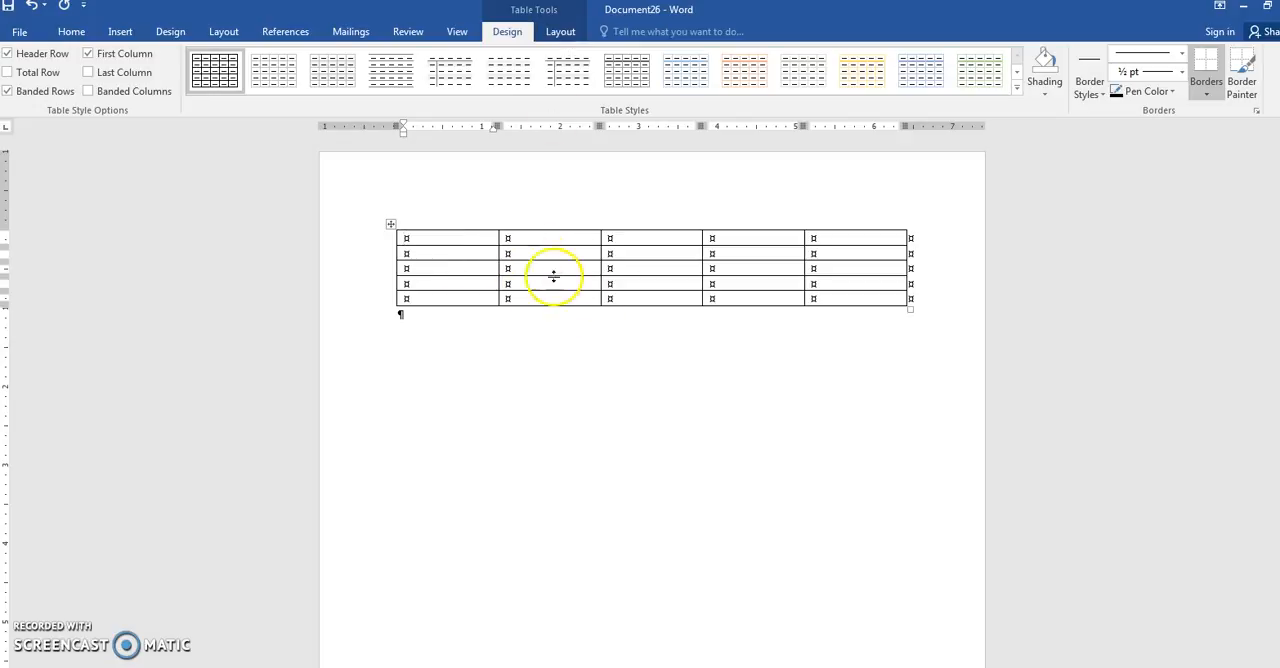
{"action": "left_click", "coordinate": [484, 349]}
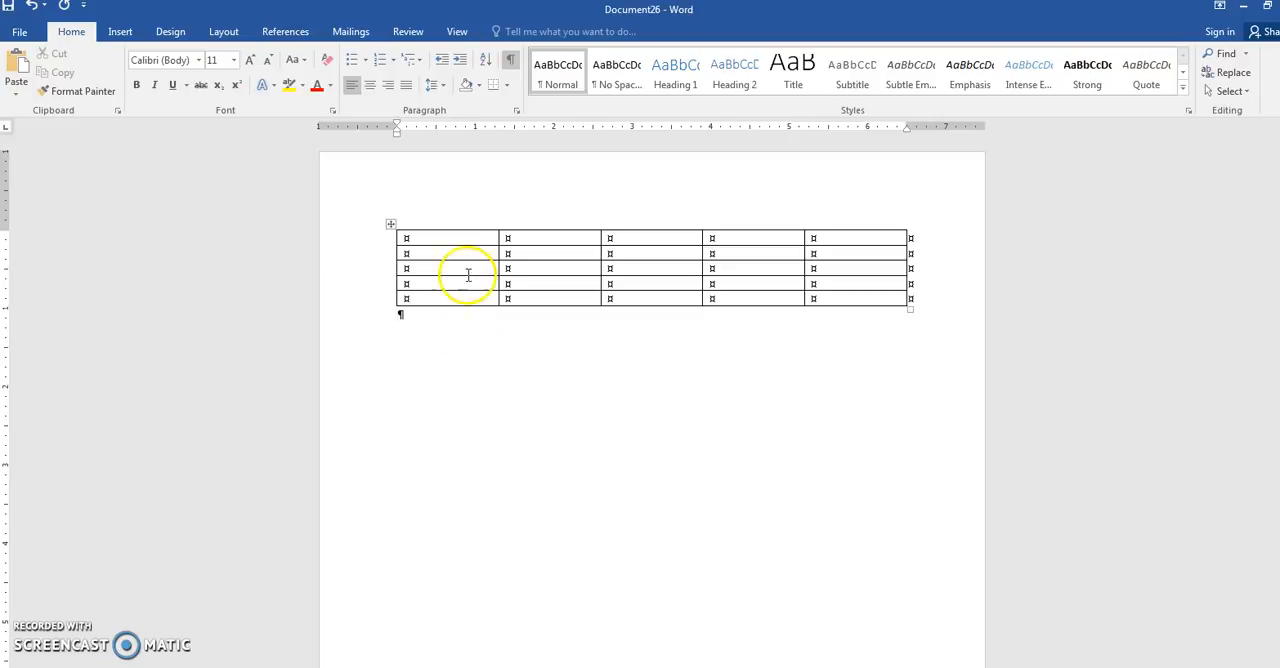
{"action": "left_click", "coordinate": [464, 240]}
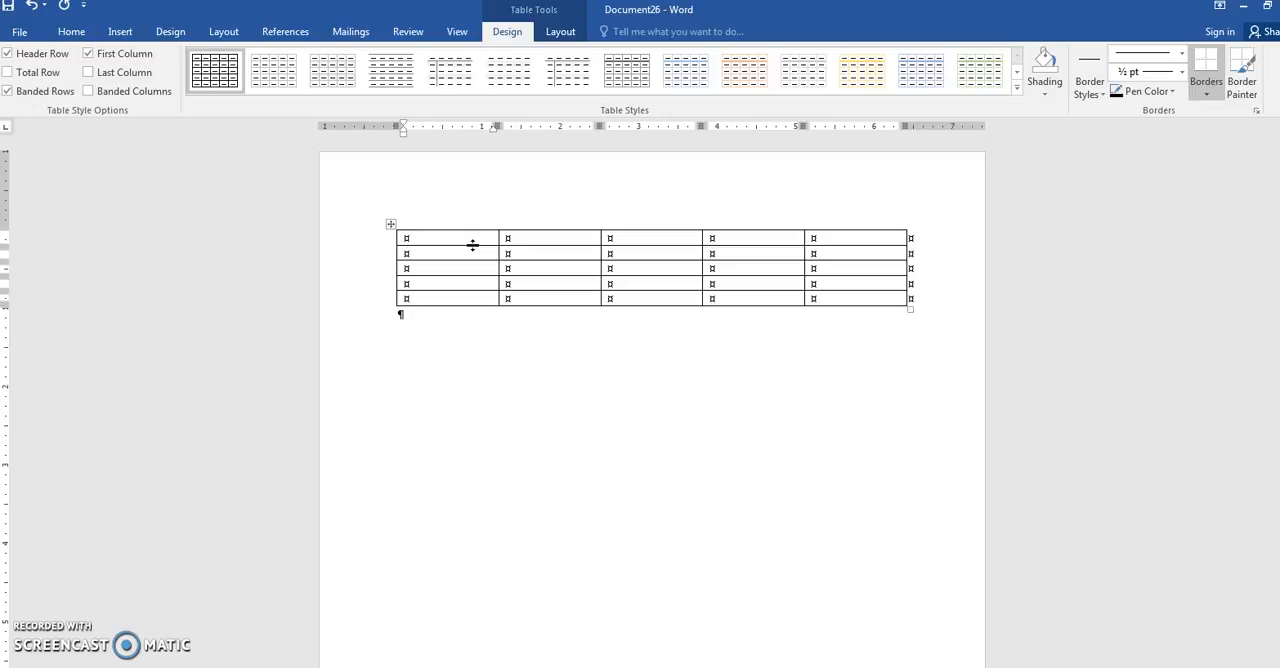
{"action": "type", "text": "Name"}
{"action": "key", "text": "Tab"}
{"action": "type", "text": "Address"}
{"action": "key", "text": "Tab"}
{"action": "type", "text": "Phone"}
{"action": "key", "text": "Tab"}
{"action": "type", "text": "Email"}
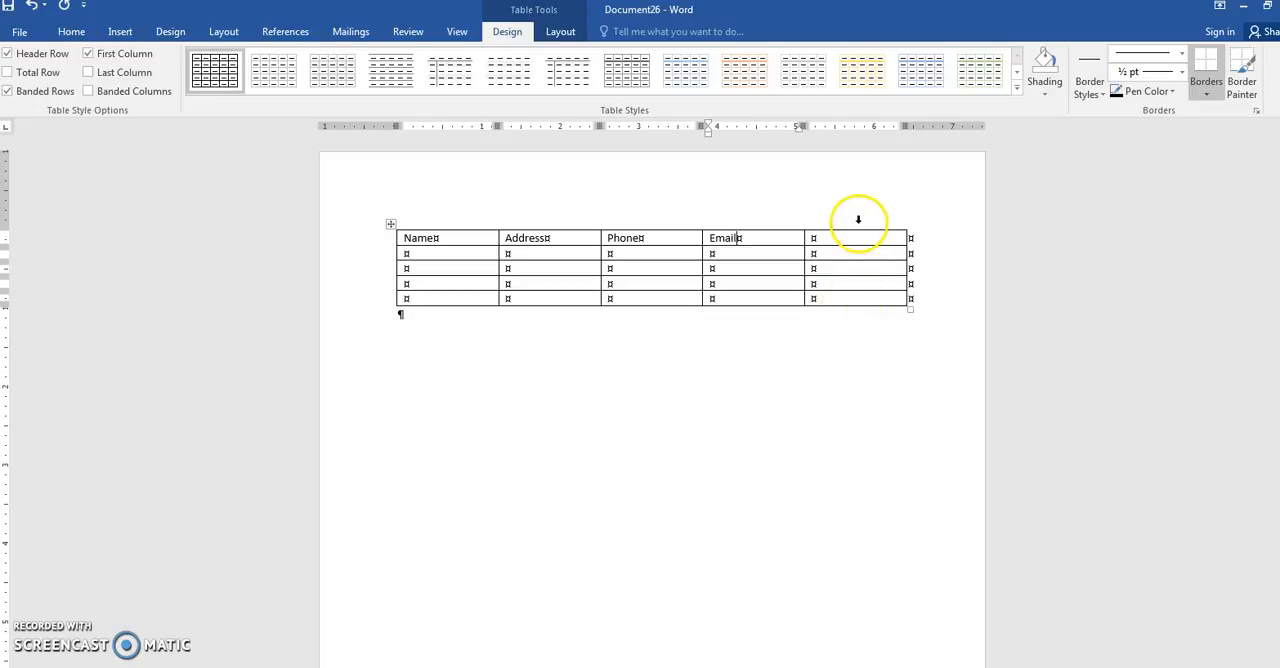
- Delete the empty fifth column of the table
{"action": "left_click", "coordinate": [569, 32]}
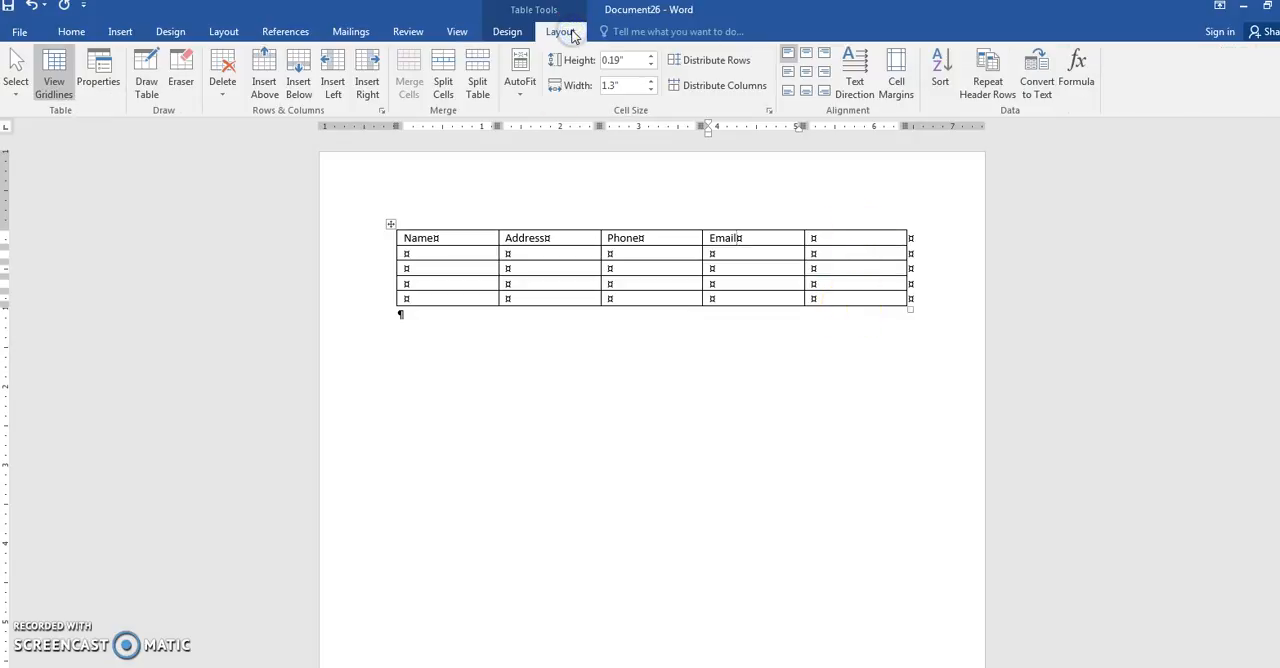
{"action": "left_click", "coordinate": [838, 253]}
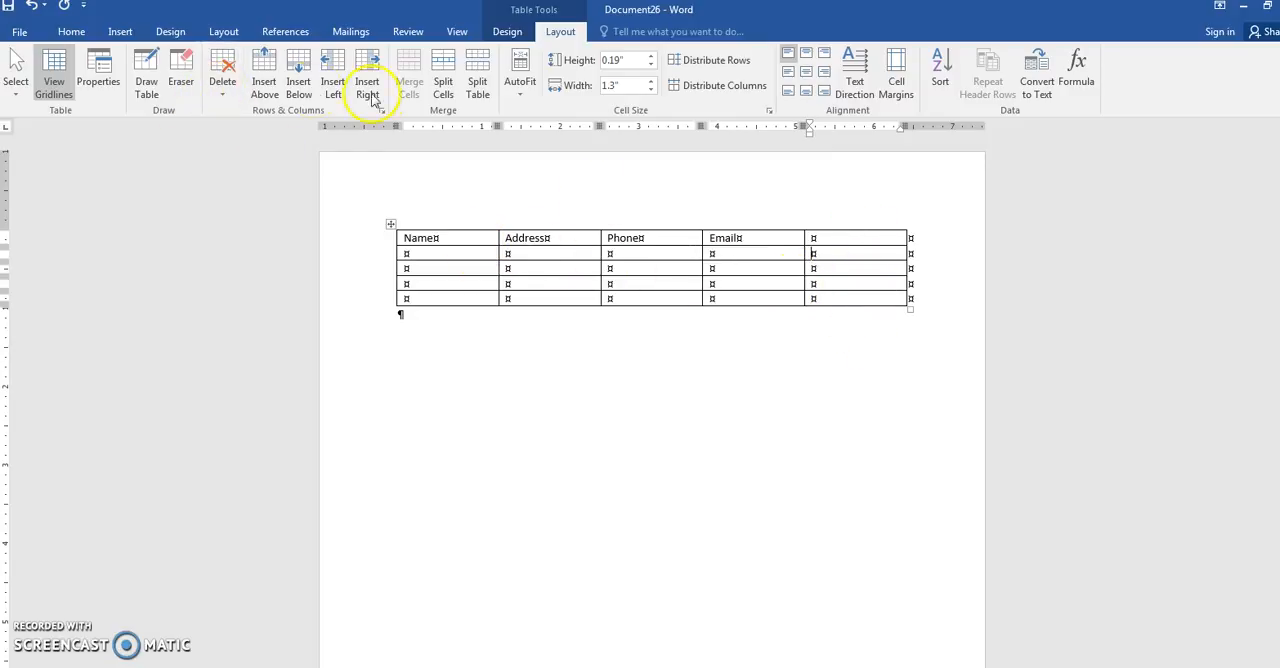
{"action": "left_click", "coordinate": [223, 98]}
{"action": "left_click", "coordinate": [232, 136]}
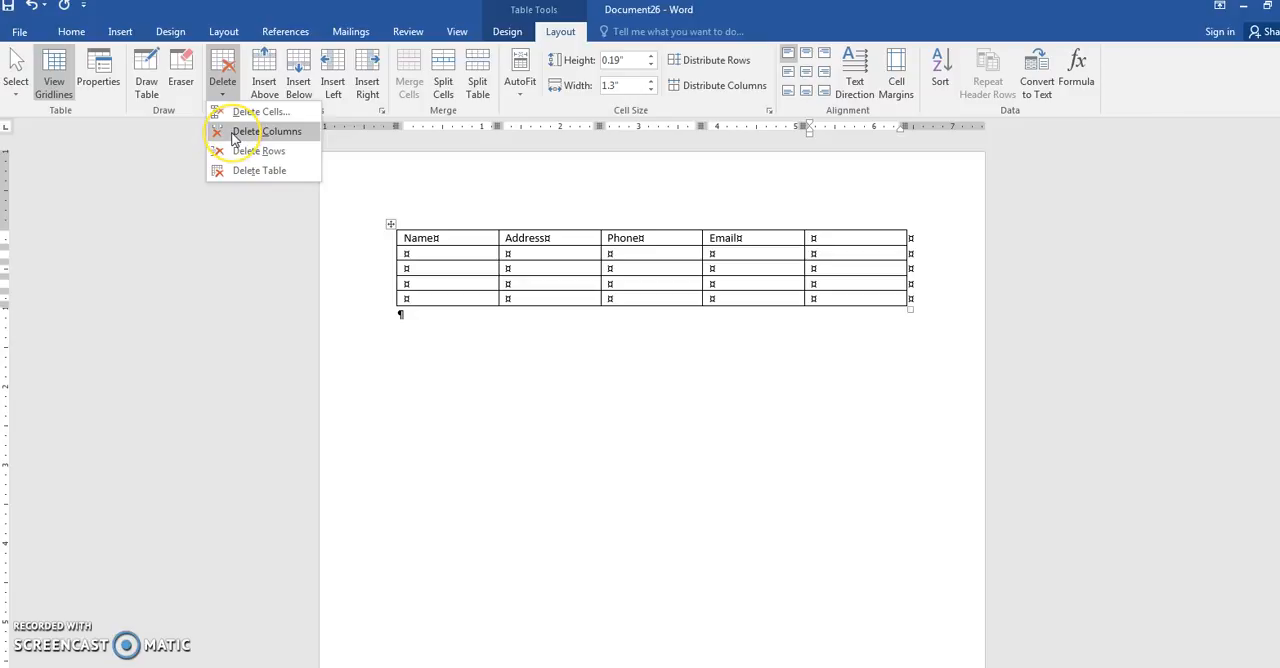
{"action": "left_click", "coordinate": [243, 140]}
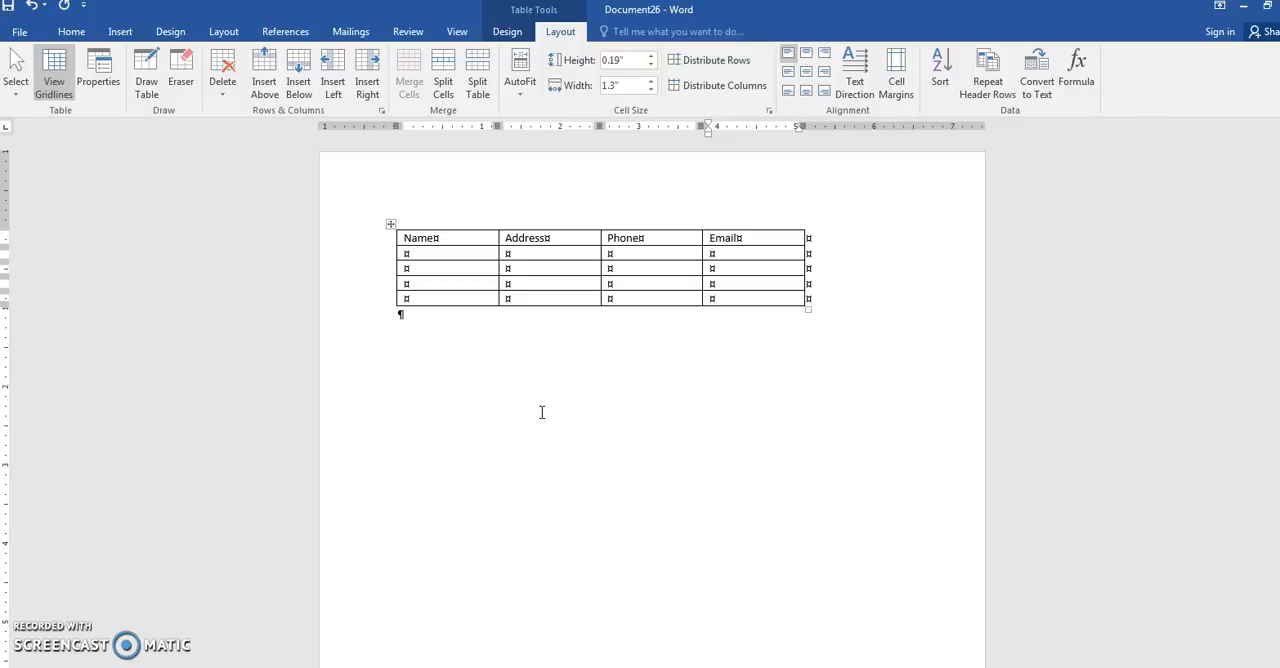
- Add a new row at the end of the table, starting from its last cell in the Email column
{"action": "left_click", "coordinate": [517, 400]}
{"action": "left_click", "coordinate": [726, 299]}
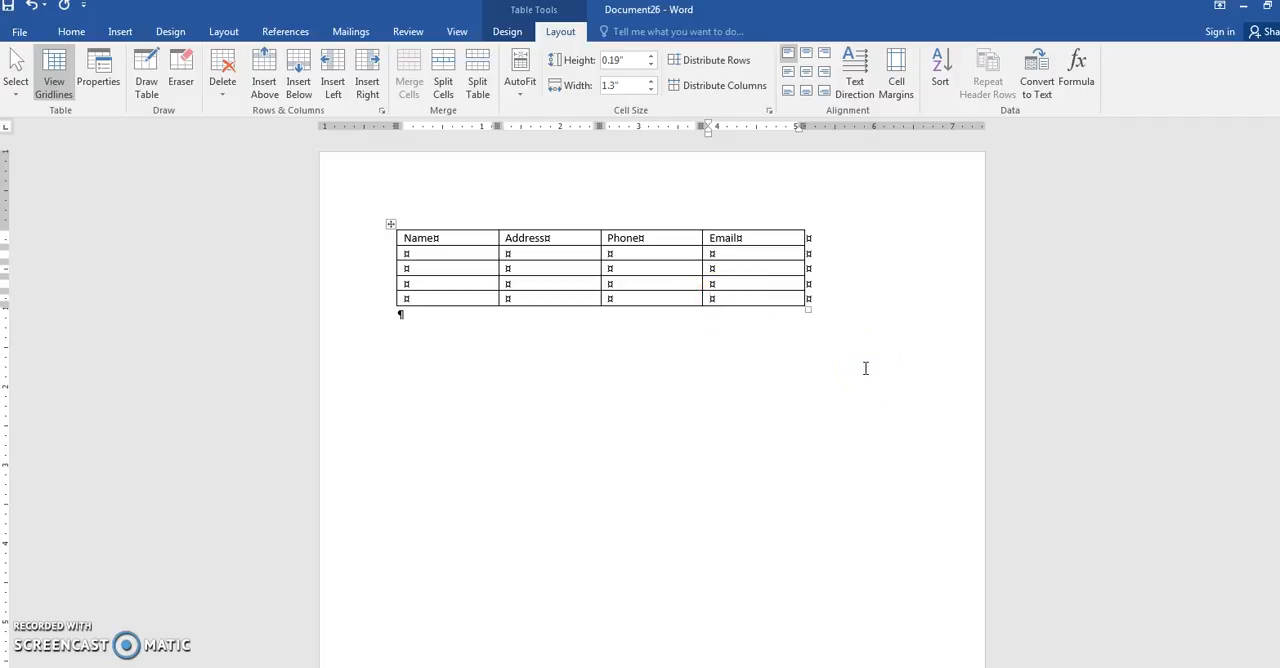
{"action": "key", "text": "Tab"}
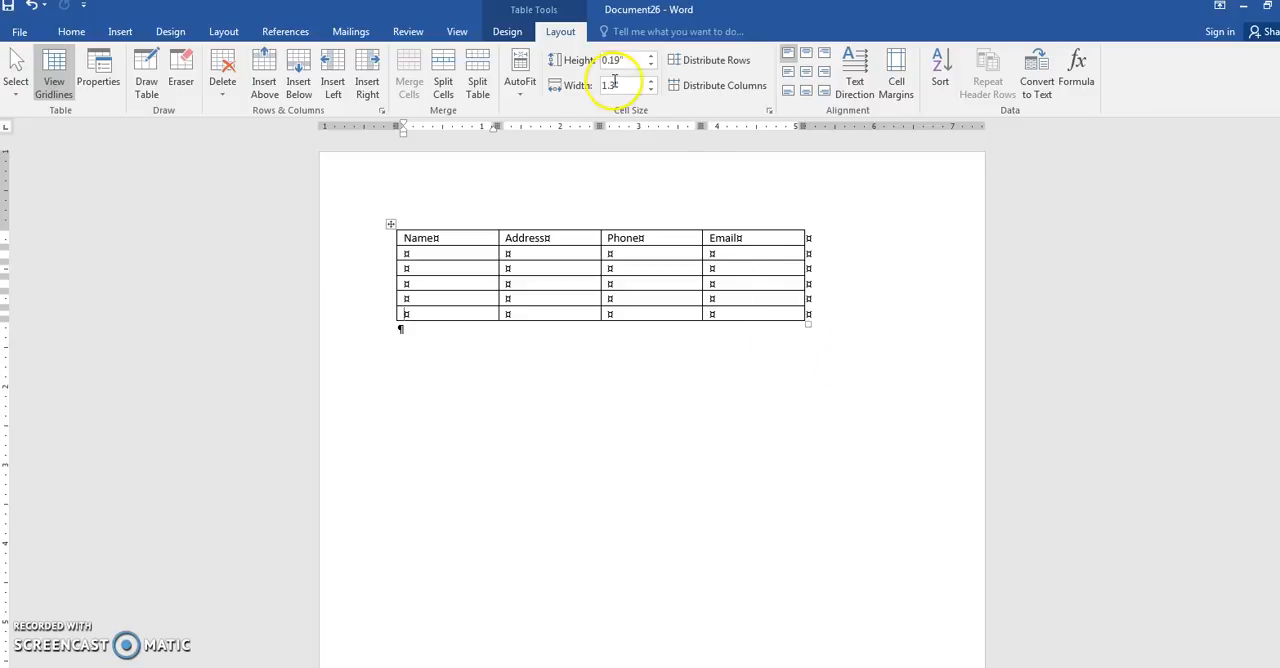
- Apply the light blue grid table style with a bold header row to the table
{"action": "left_click", "coordinate": [508, 33]}
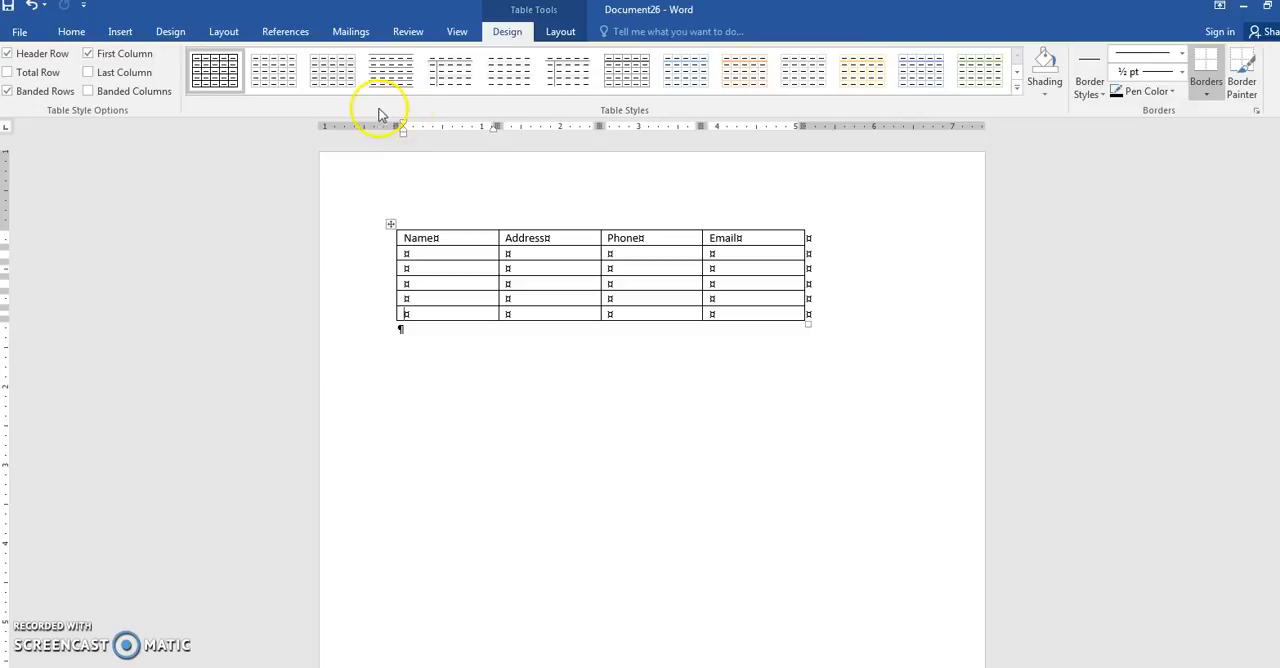
{"action": "left_click", "coordinate": [688, 89]}
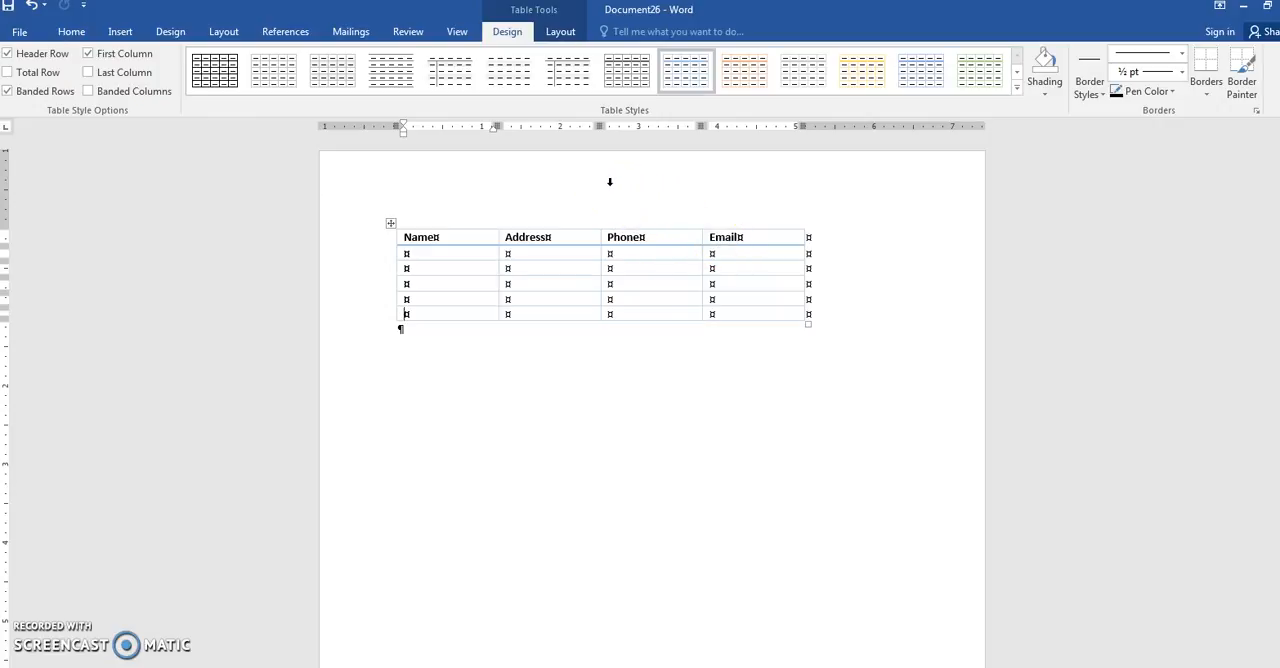
{"action": "left_click", "coordinate": [594, 182]}
- Widen the Name column to about 1.87 inches and the Email column towards the page margin, and increase the heights of the rows below the header
{"action": "left_click_drag", "start_coordinate": [497, 299], "coordinate": [647, 301]}
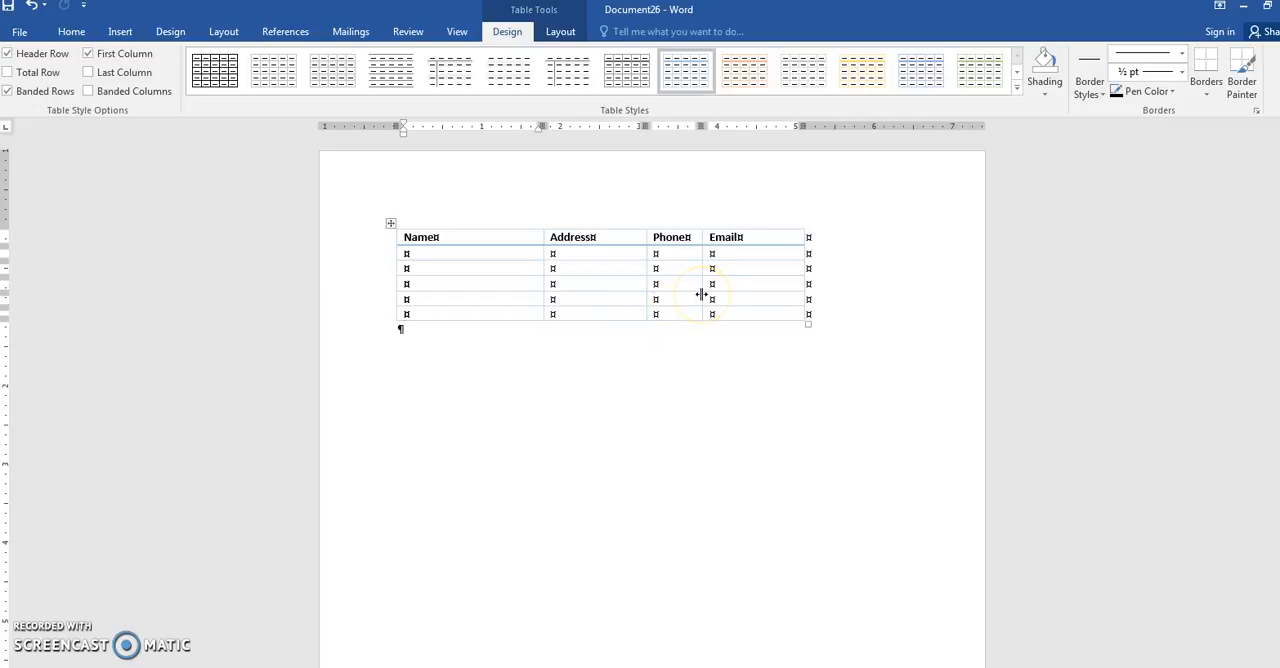
{"action": "left_click_drag", "start_coordinate": [702, 295], "coordinate": [899, 300]}
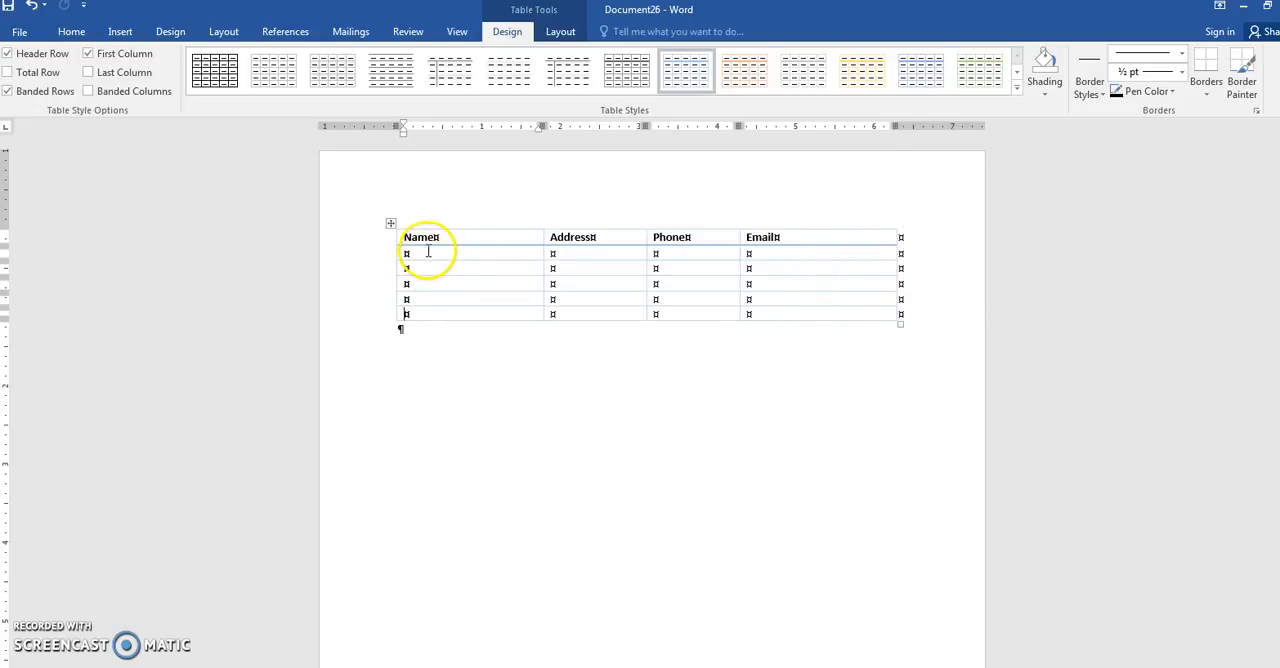
{"action": "left_click_drag", "start_coordinate": [424, 260], "coordinate": [423, 409]}
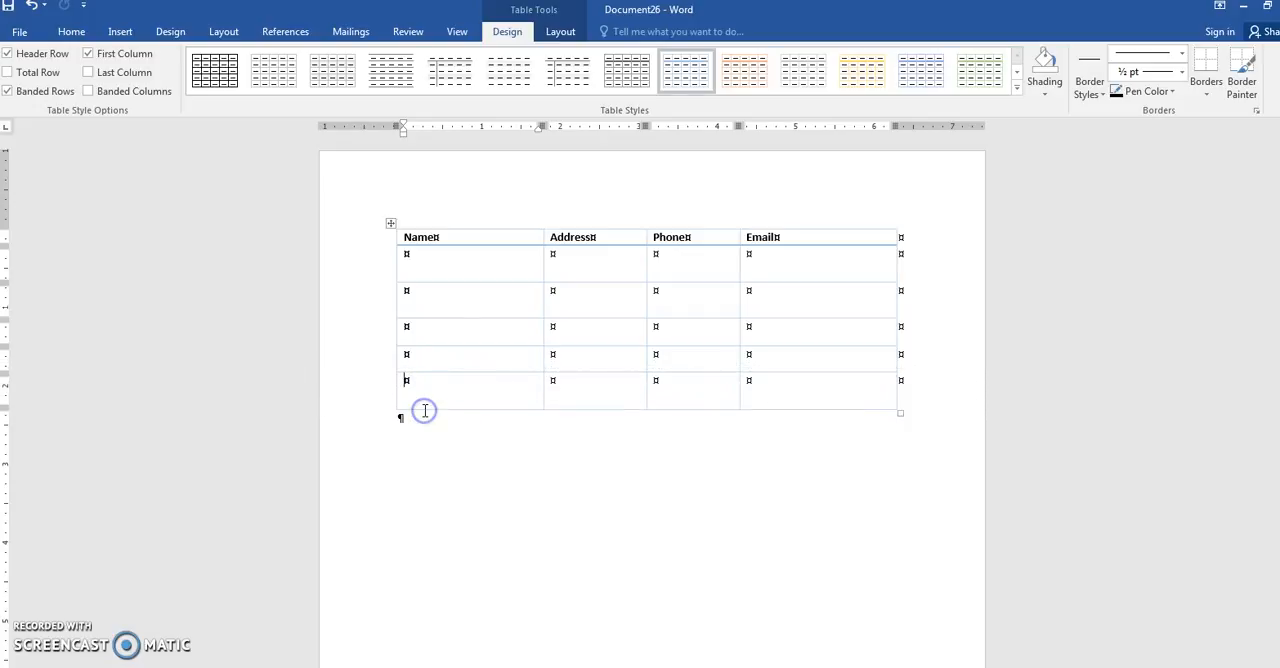
- Select the whole table and move it straight down the page, leaving blank space above it
{"action": "left_click", "coordinate": [560, 31]}
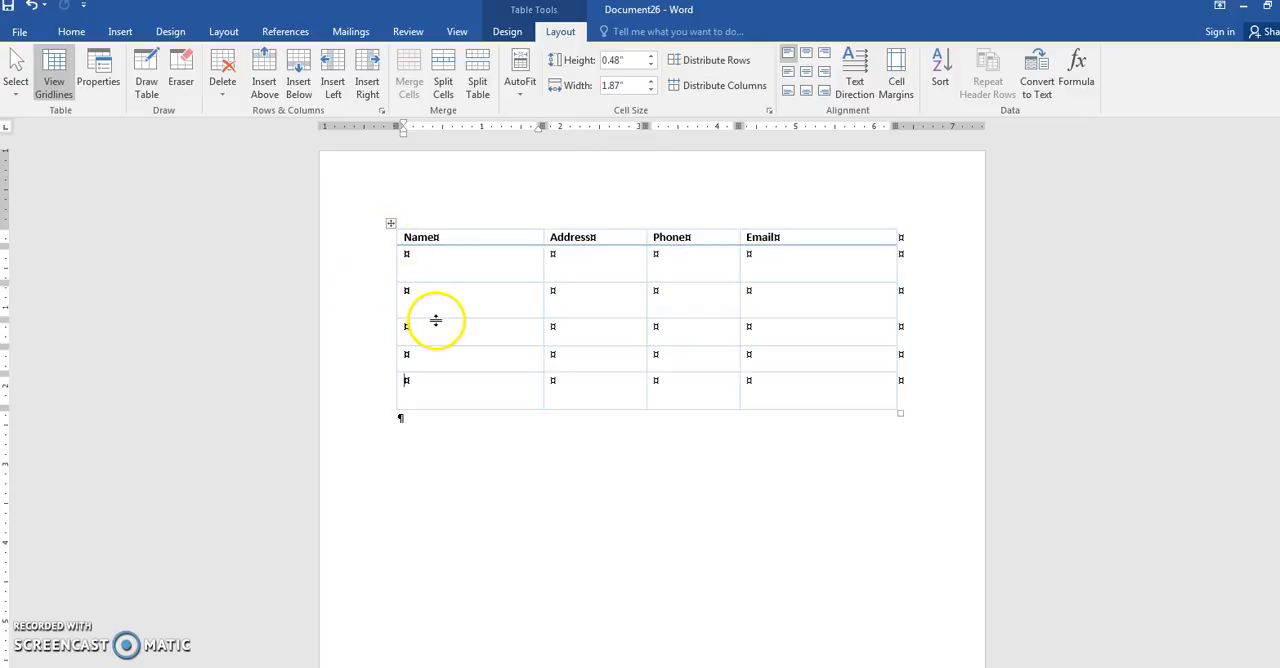
{"action": "left_click", "coordinate": [390, 222]}
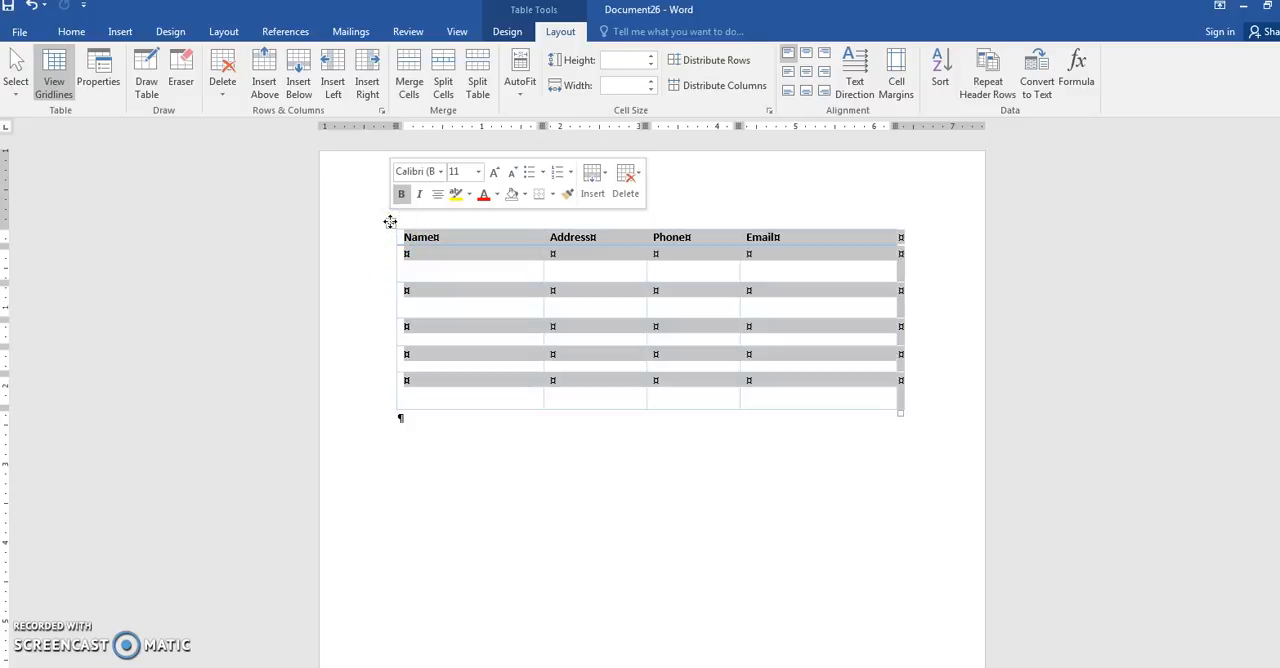
{"action": "left_click_drag", "start_coordinate": [390, 222], "coordinate": [391, 332]}
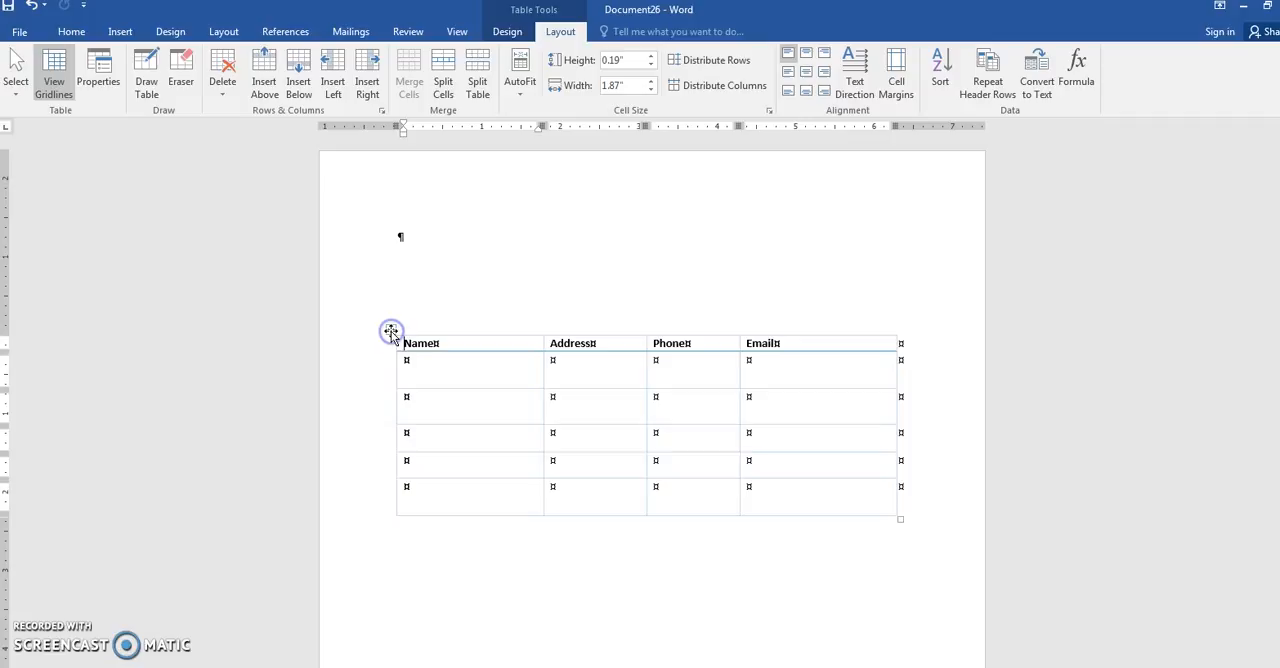